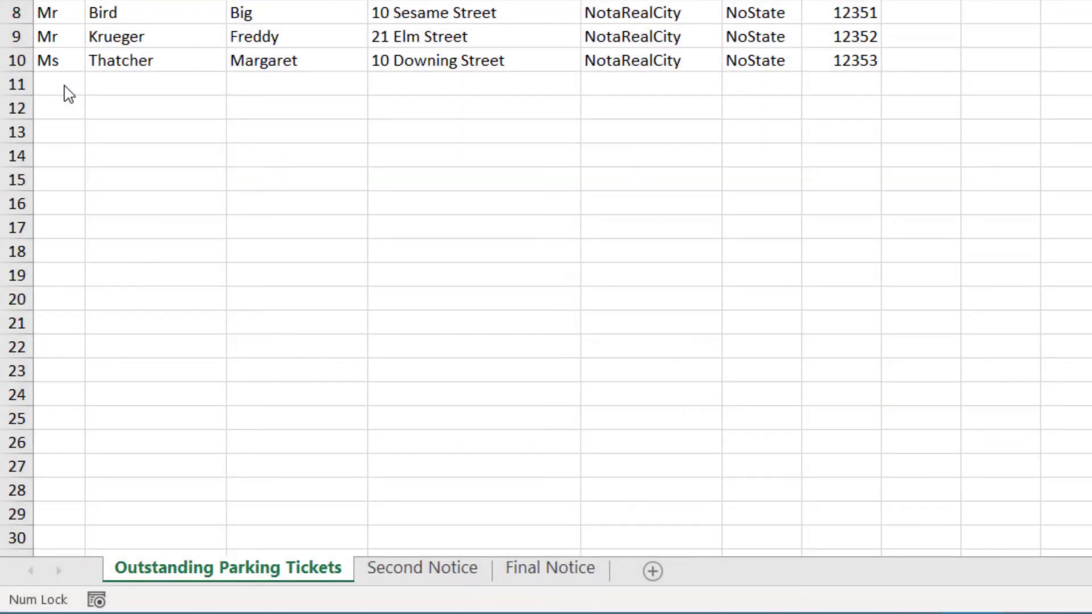
pyautogui.click(64, 85)
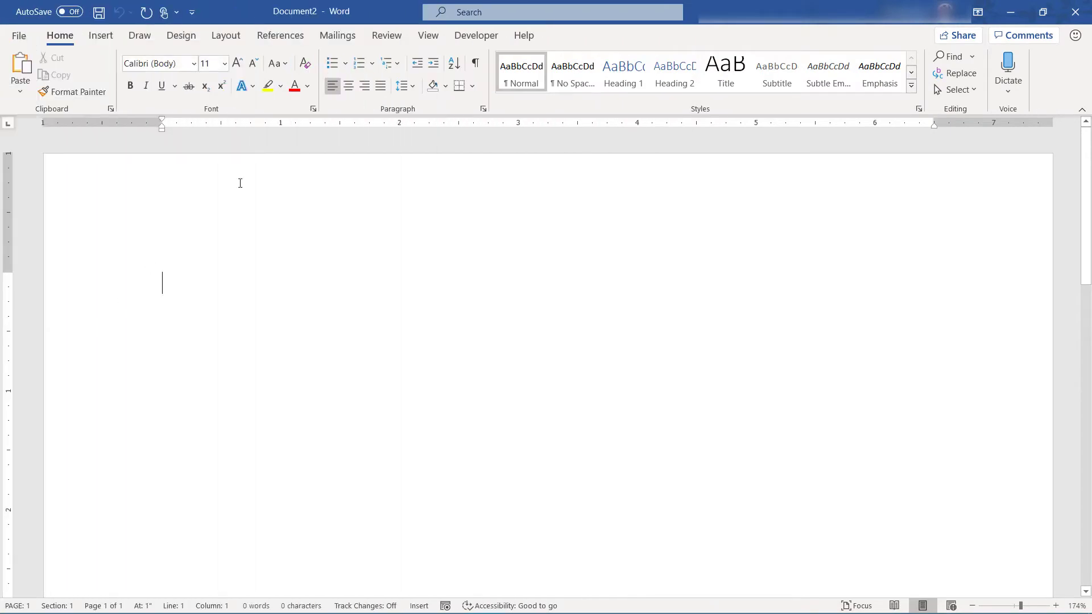
# - Switch to the blank Word document and start an envelope mail merge with the Size 10 (4 1/8 x 9 1/2 in) envelope
pyautogui.click(280, 35)
pyautogui.click(338, 35)
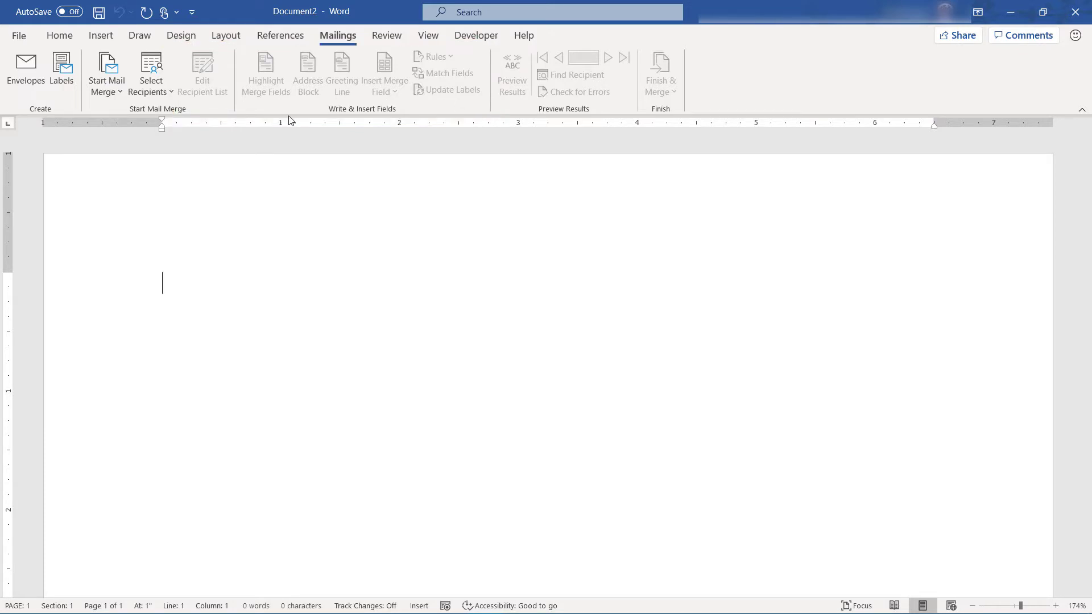
pyautogui.click(118, 91)
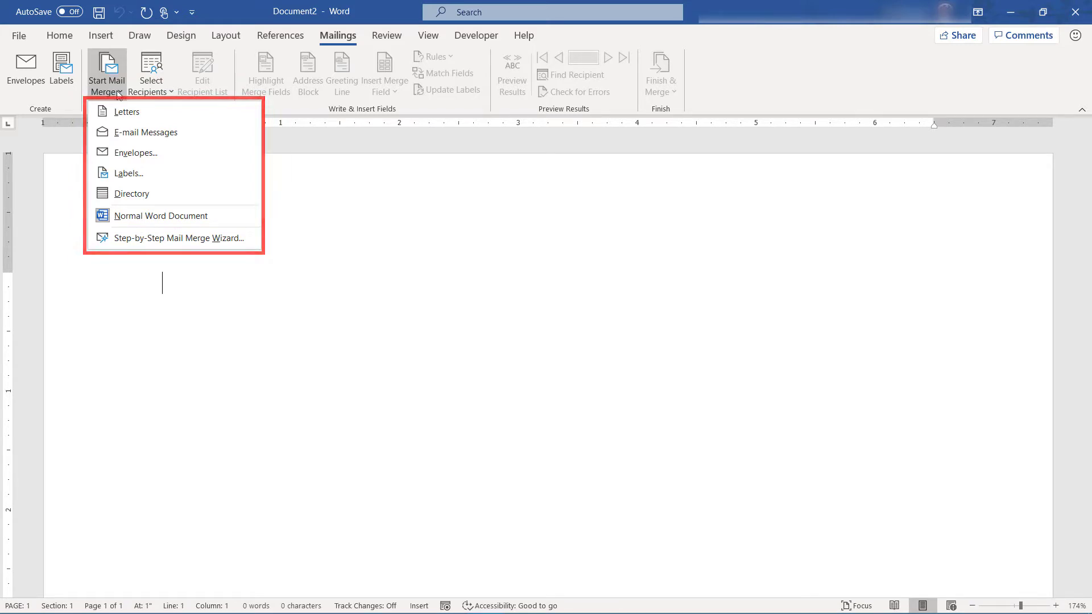
pyautogui.click(162, 154)
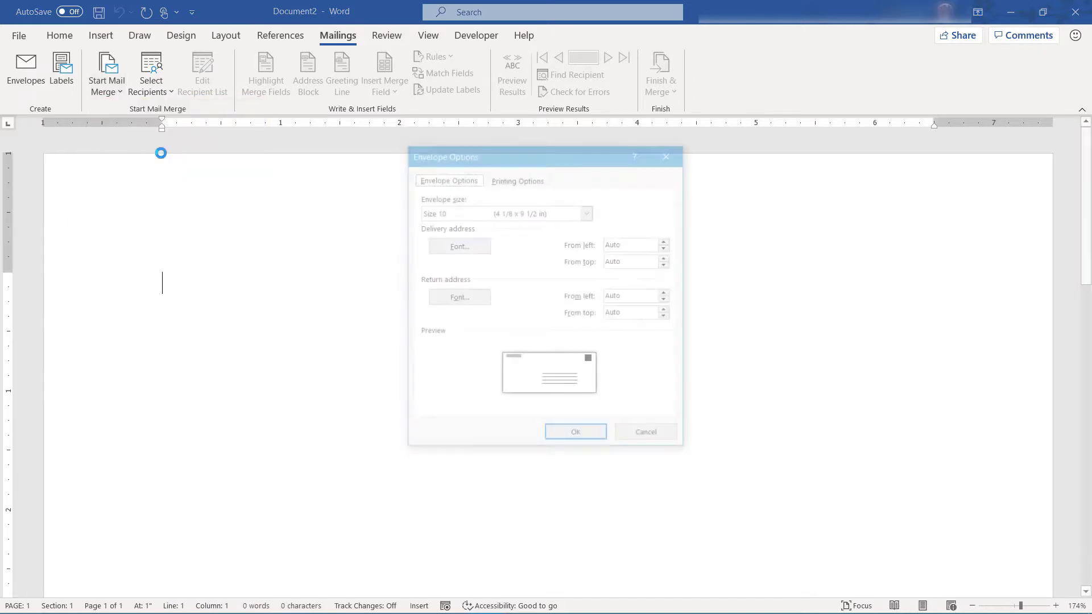
pyautogui.click(562, 438)
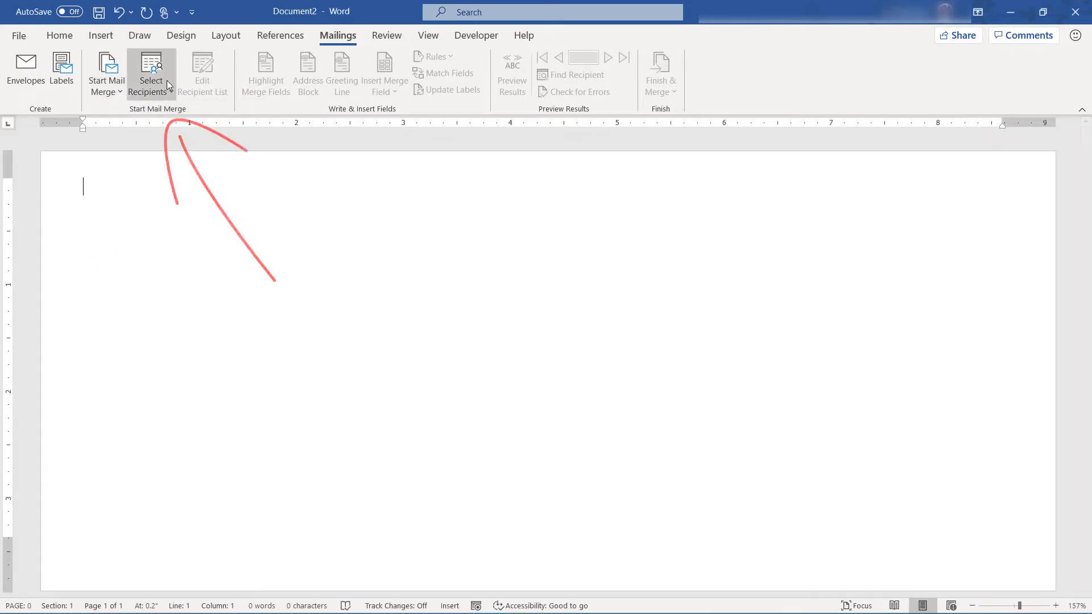
# - Use the 'Outstanding Parking Tickets$' table of the existing workbook Mail Merge in Excel.xlsx as the recipient list, keeping all recipients included
pyautogui.click(156, 66)
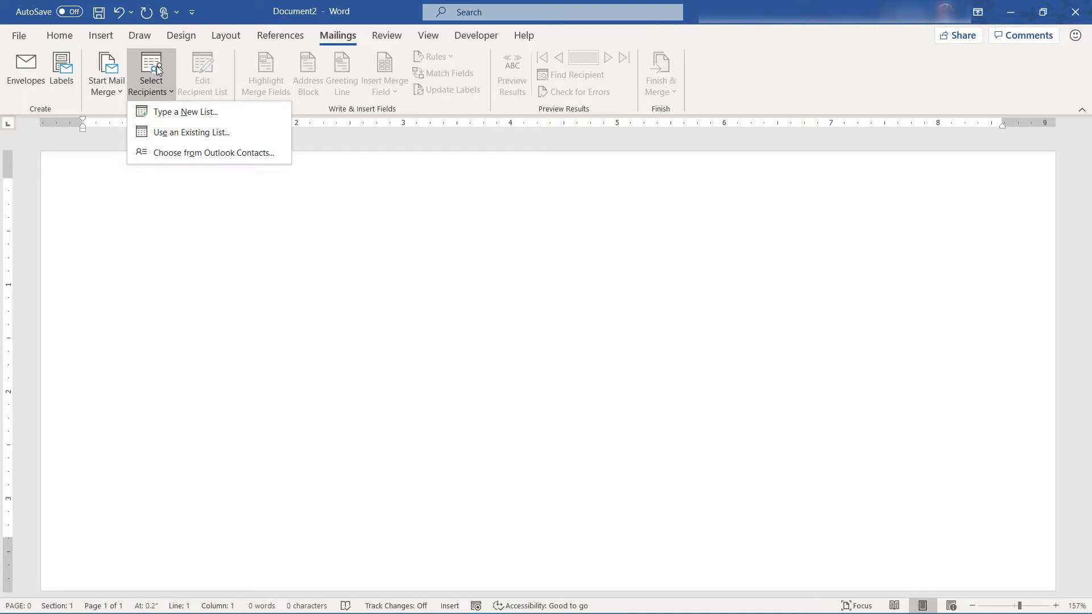
pyautogui.click(250, 132)
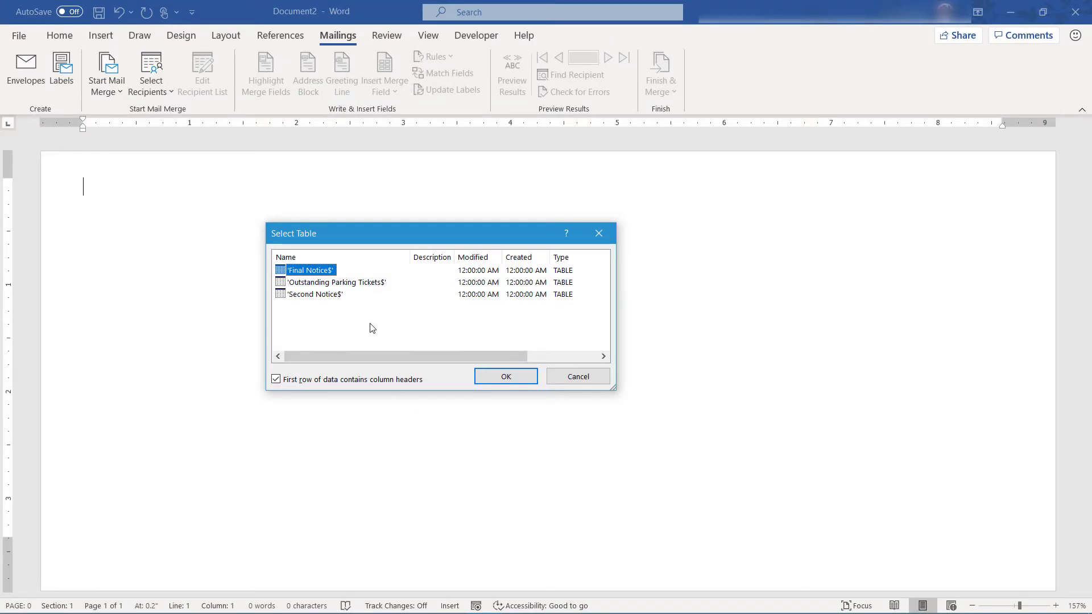
pyautogui.click(367, 282)
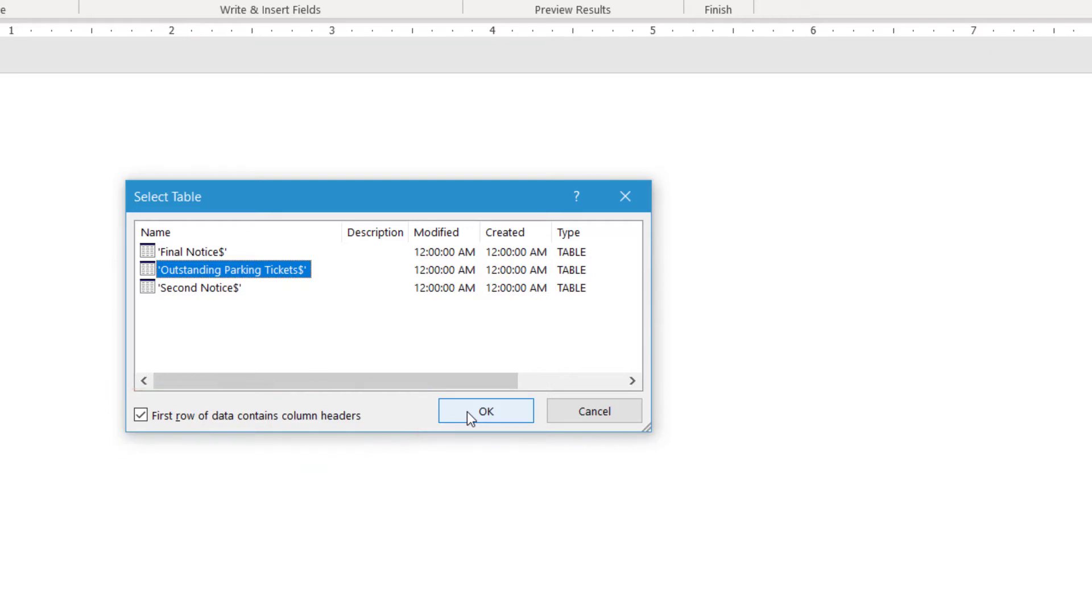
pyautogui.click(467, 412)
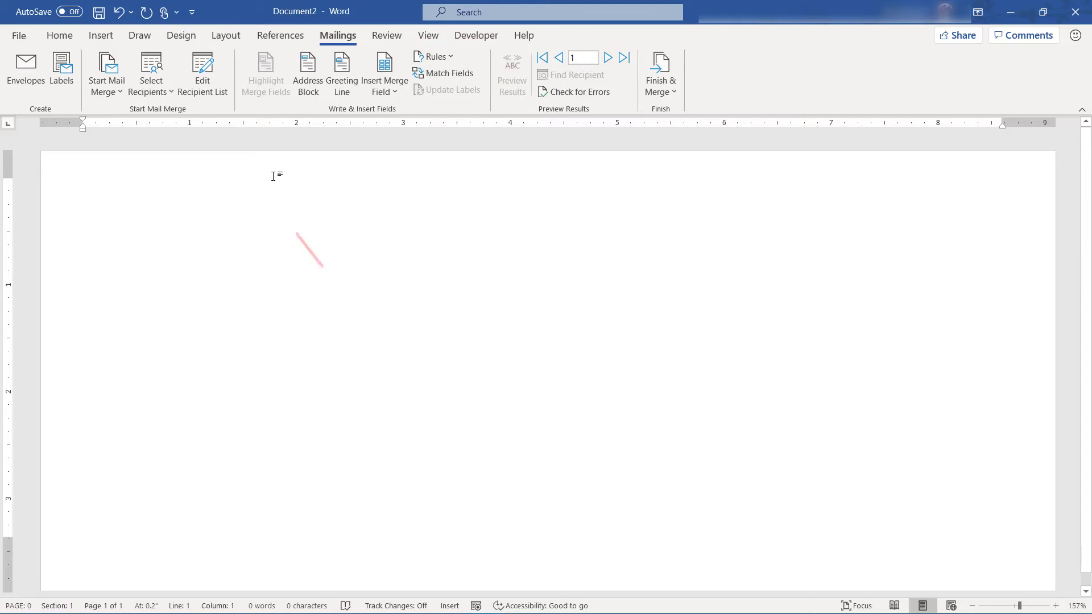
pyautogui.click(197, 67)
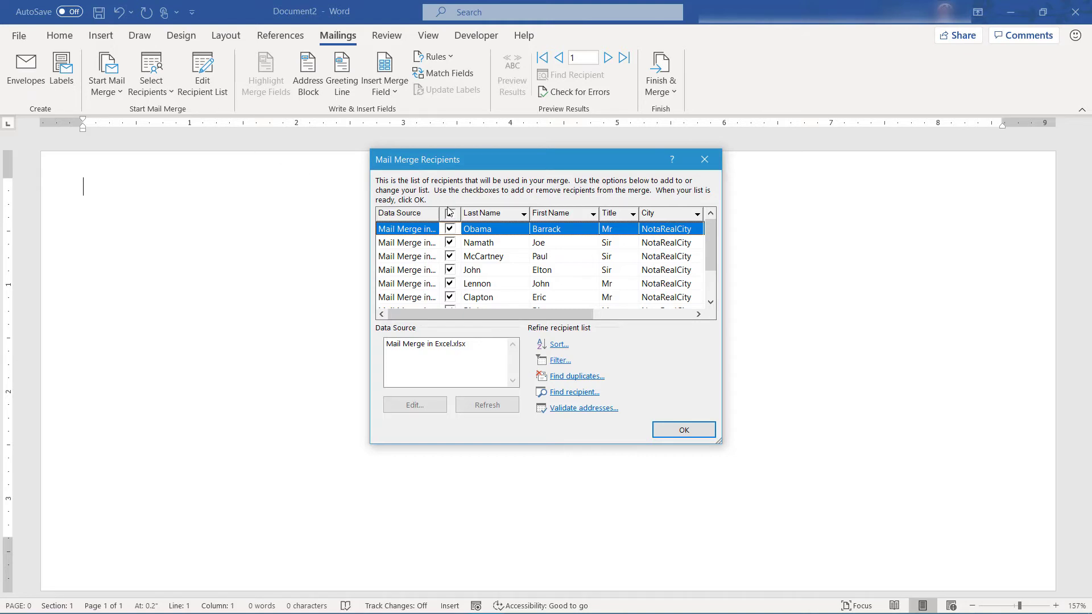
pyautogui.click(661, 432)
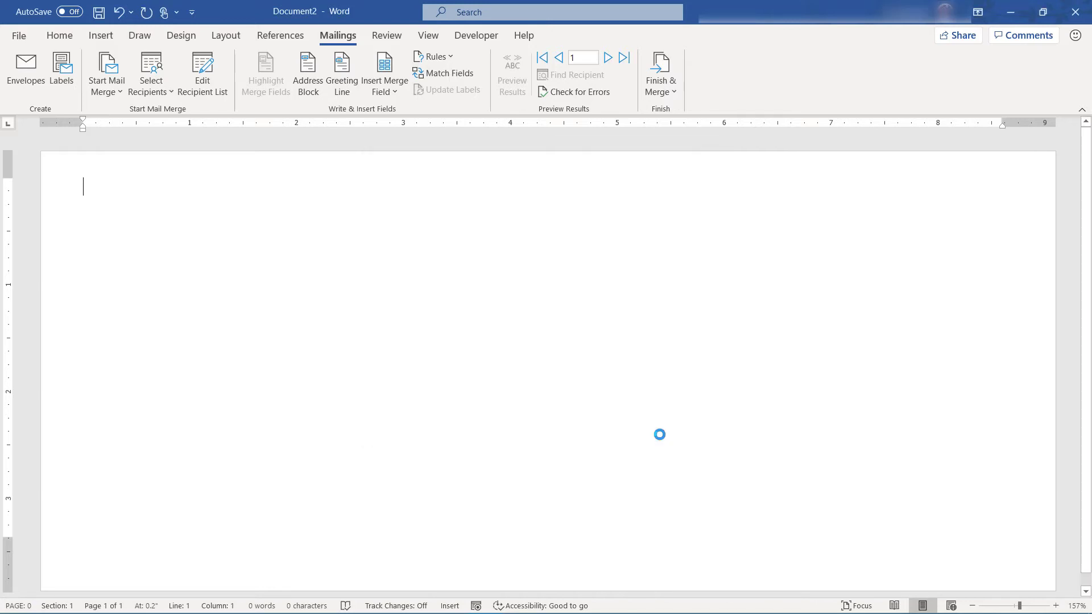
# - Insert the First_Name and Last_Name merge fields, separated by a space, on the envelope's first line
pyautogui.click(397, 94)
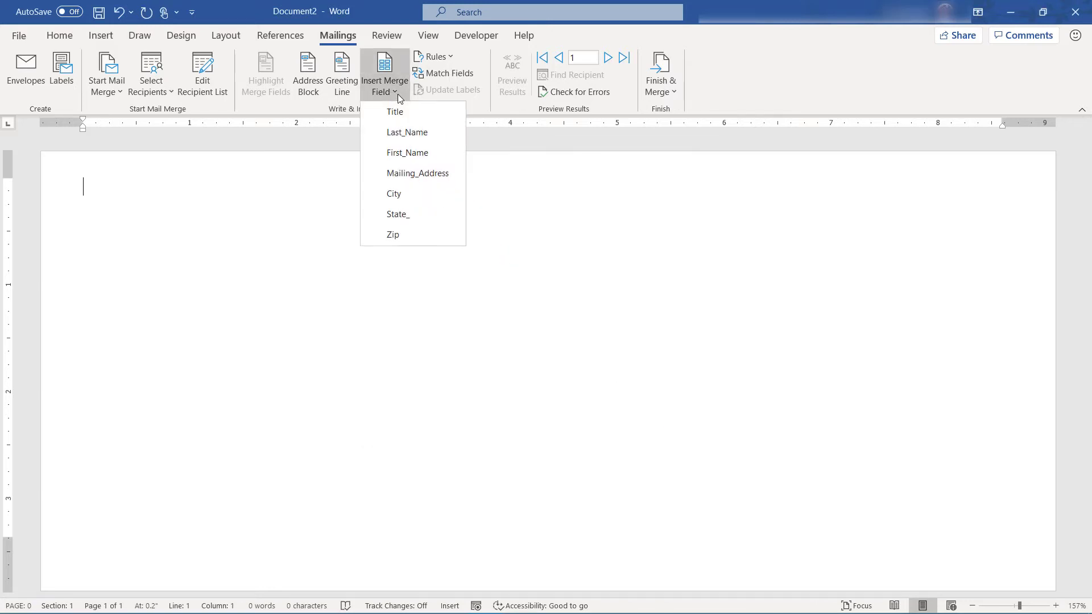
pyautogui.click(432, 158)
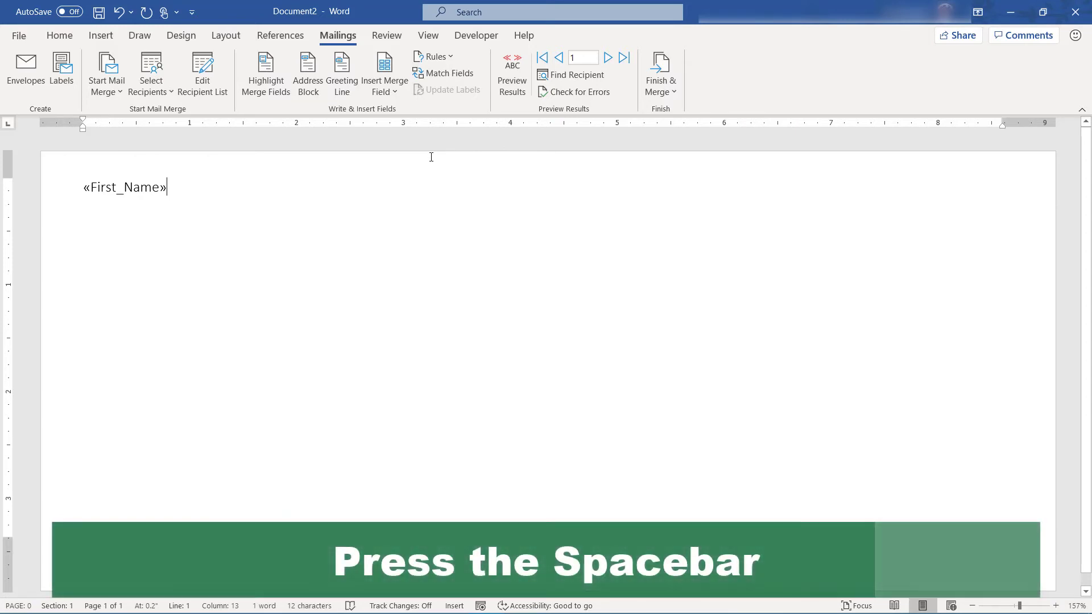
pyautogui.click(395, 91)
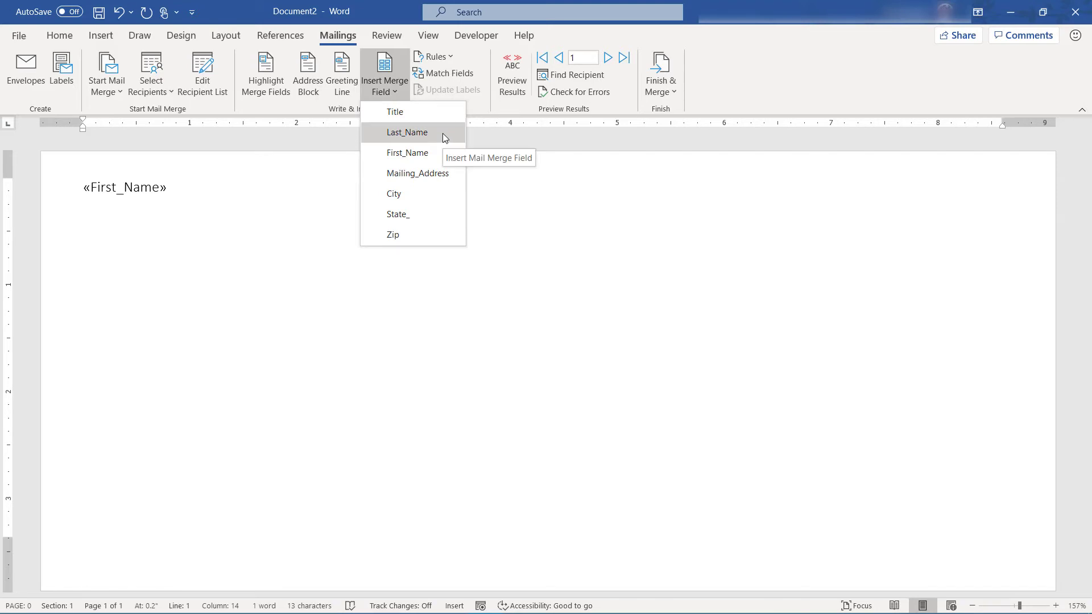
pyautogui.click(442, 133)
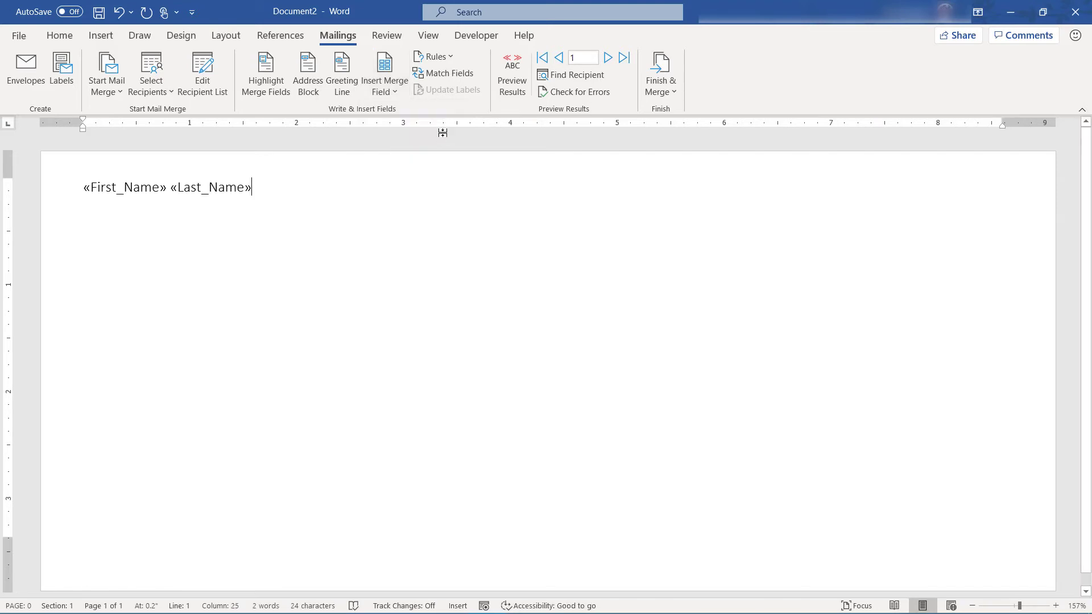
# - Add a line break after the name fields and insert the Mailing_Address merge field on the second line
pyautogui.hotkey('shift', 'Return')
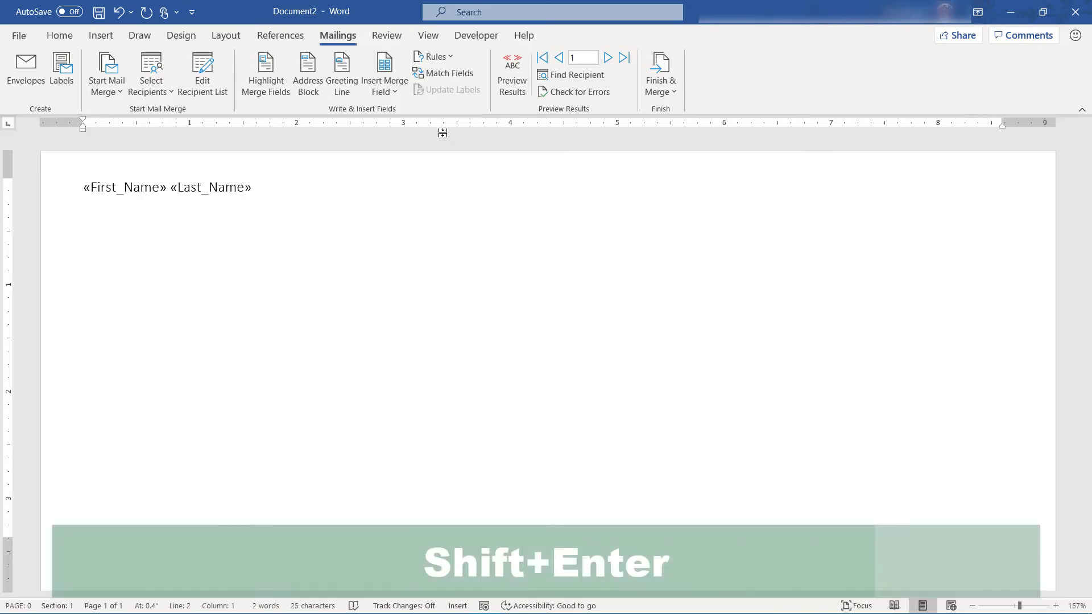
pyautogui.click(401, 94)
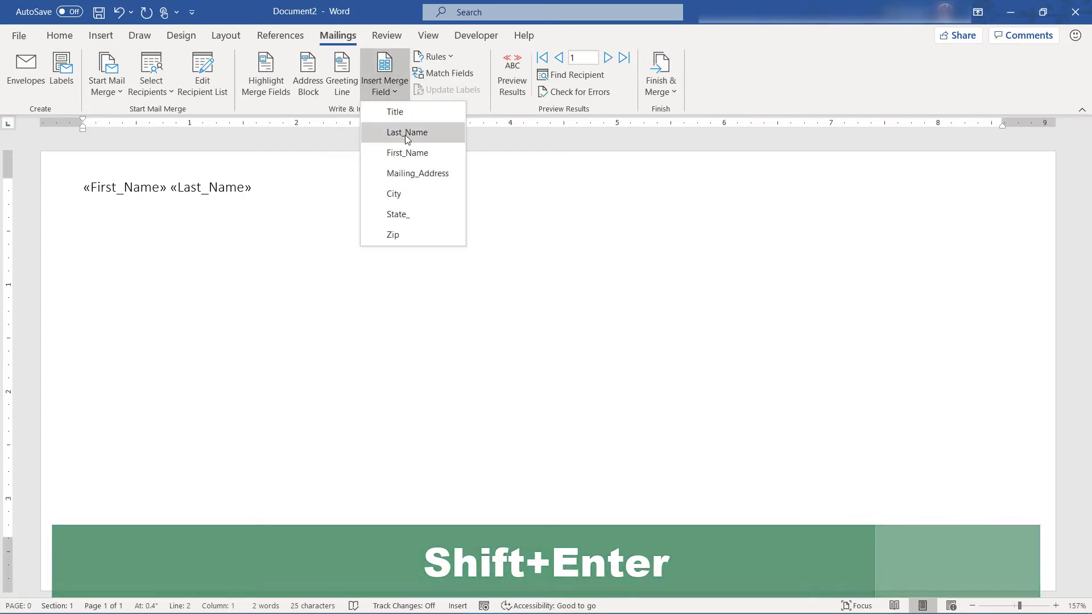
pyautogui.click(424, 176)
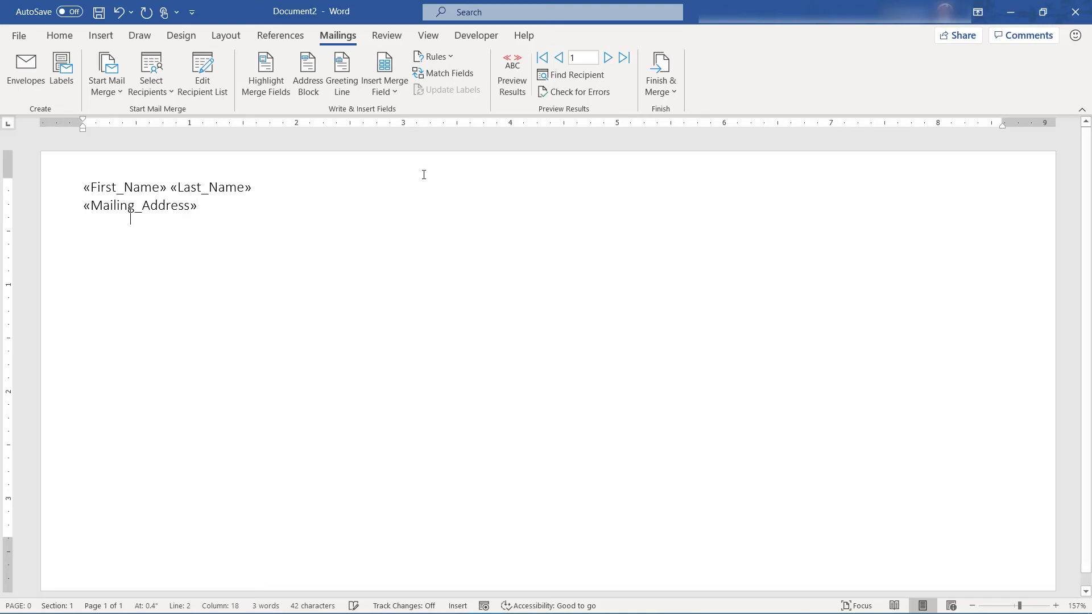
# - Add a third address line containing the City, State_ and Zip merge fields, separated by spaces
pyautogui.hotkey('shift', 'Return')
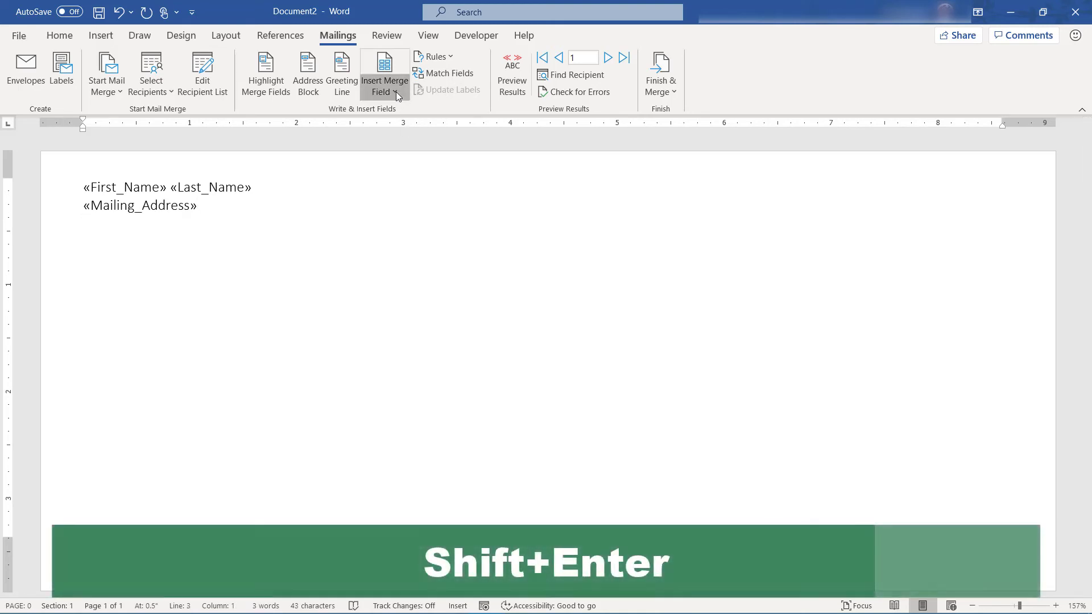
pyautogui.click(395, 92)
pyautogui.click(411, 200)
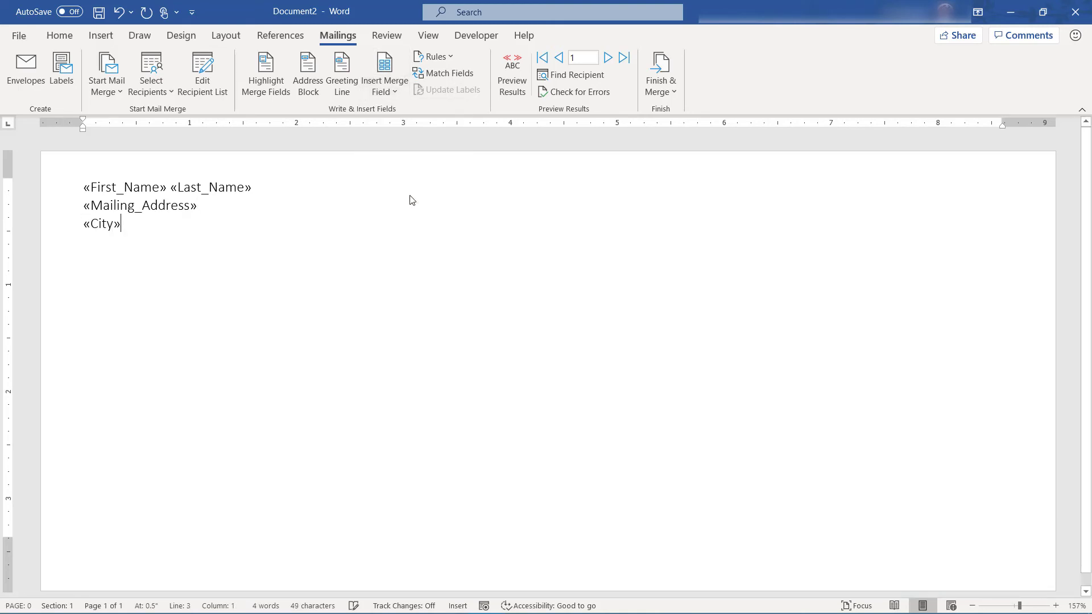
pyautogui.click(399, 91)
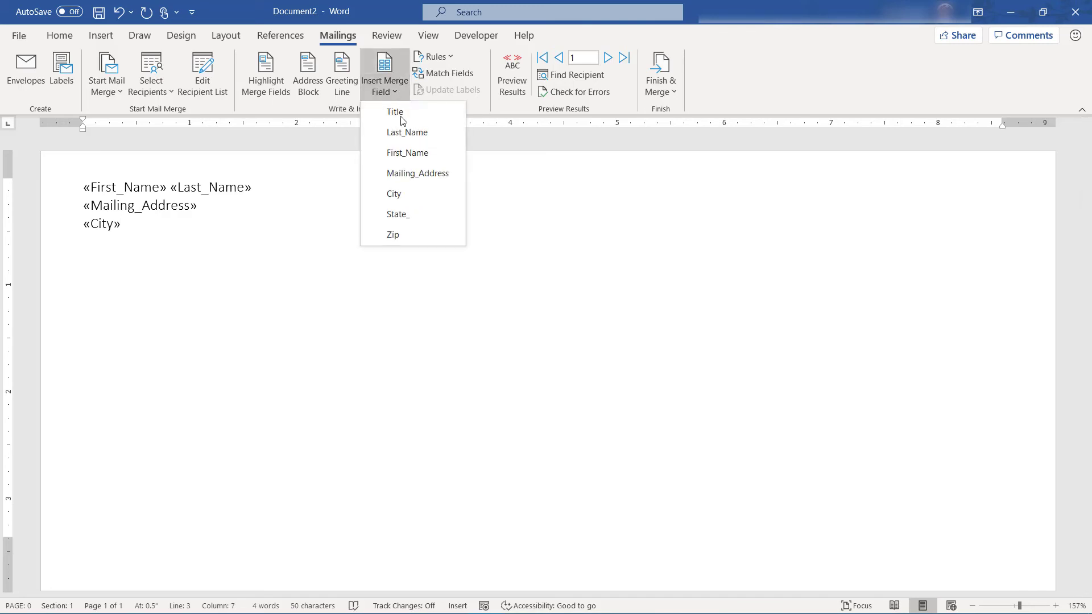
pyautogui.click(419, 214)
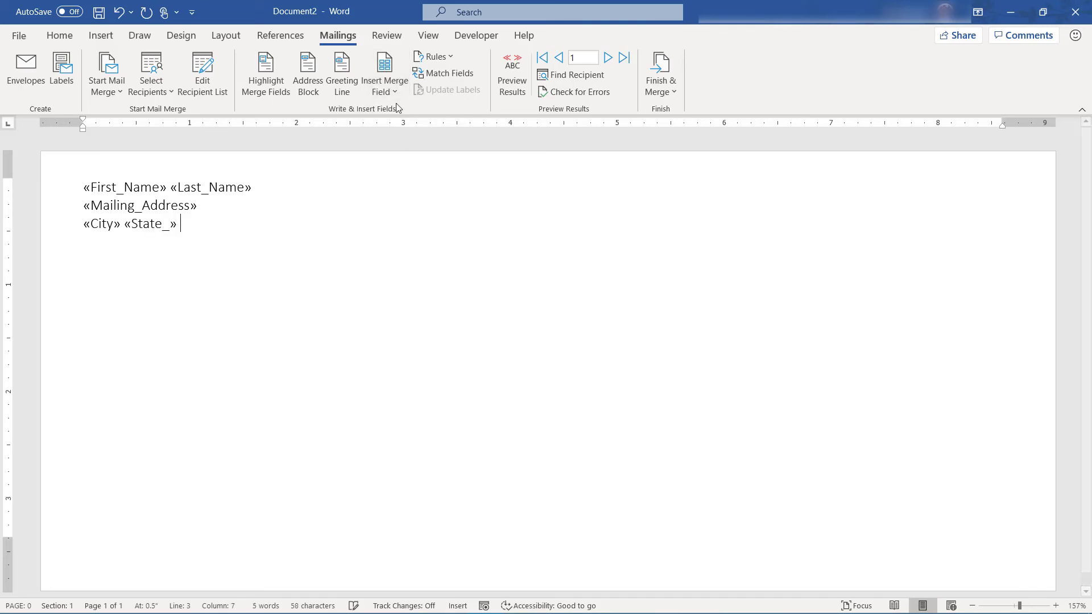
pyautogui.click(396, 92)
pyautogui.click(403, 233)
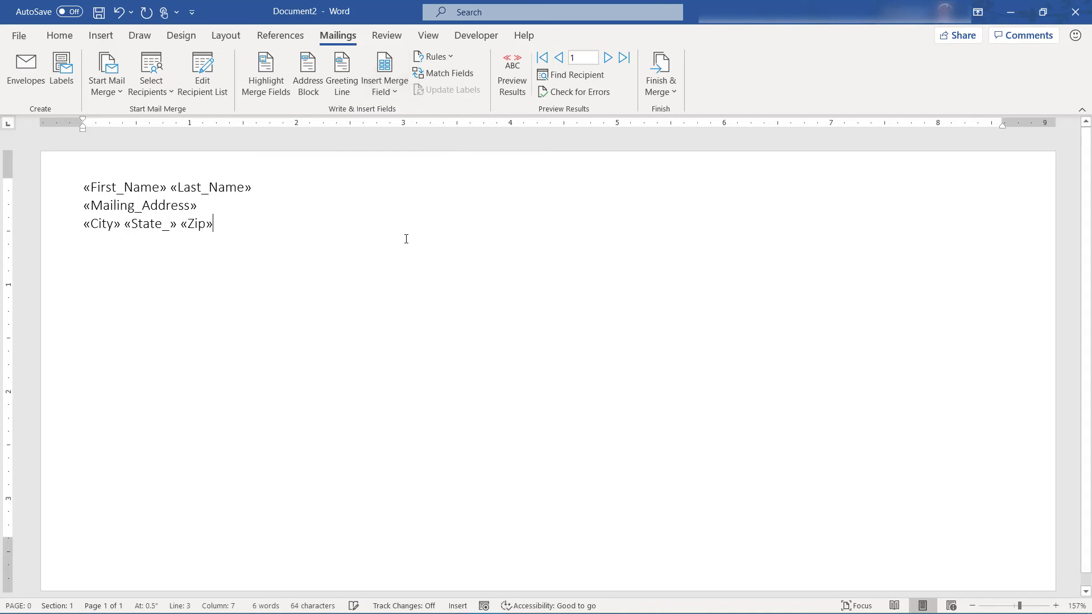
# - Preview the merge results at the second record and insert the Title merge field followed by a space before the first name
pyautogui.click(514, 71)
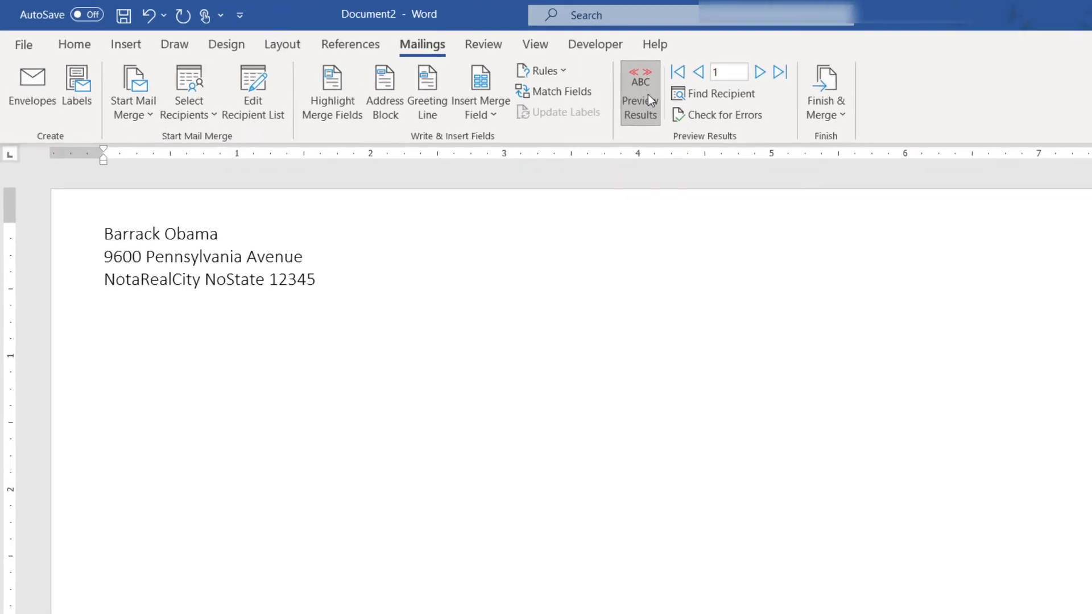
pyautogui.click(760, 72)
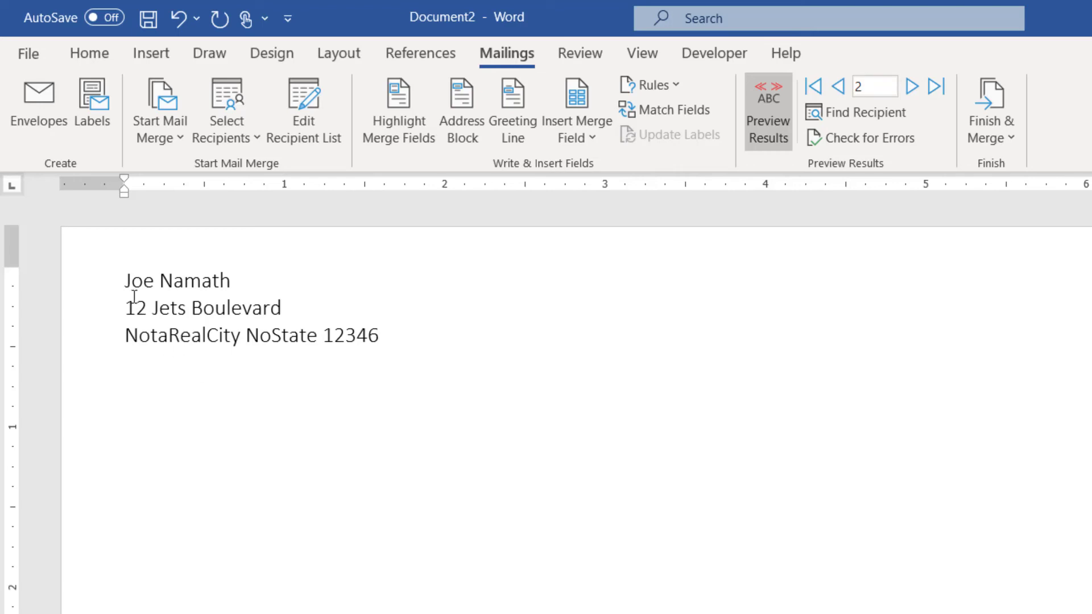
pyautogui.click(125, 280)
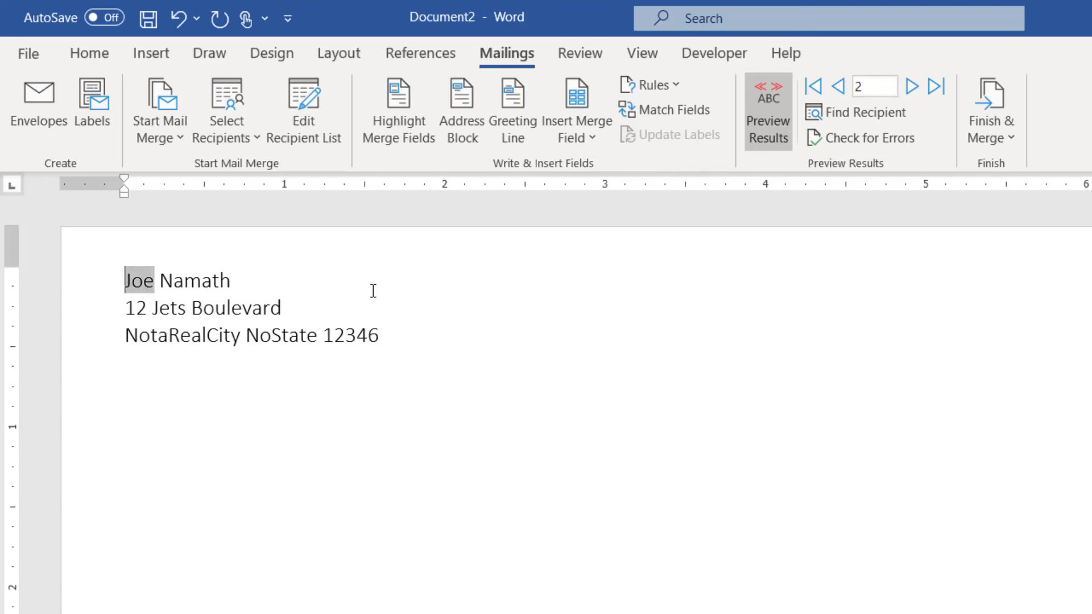
pyautogui.click(598, 139)
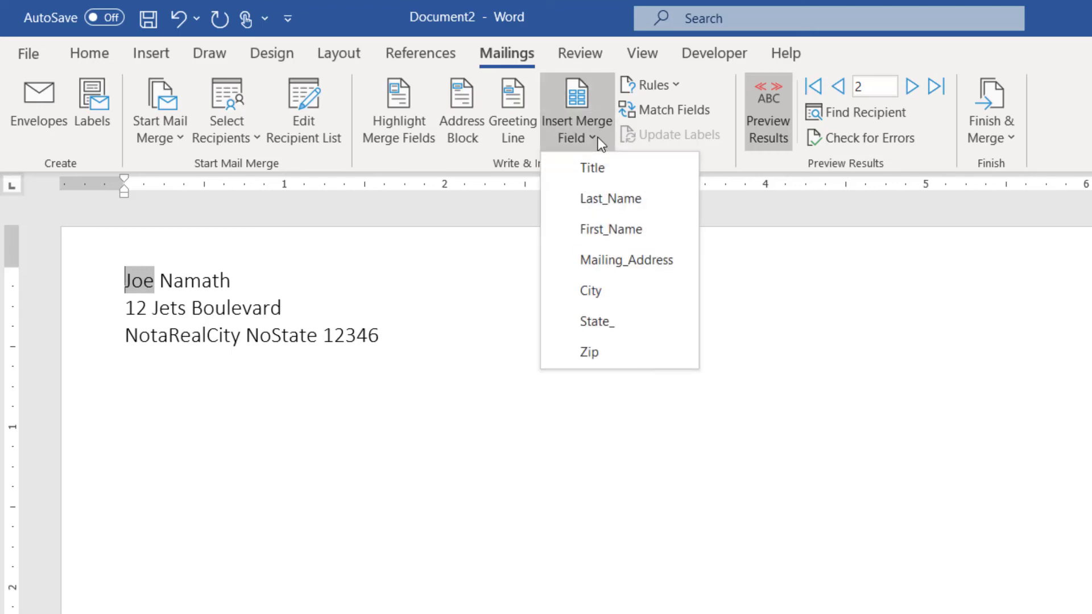
pyautogui.click(598, 165)
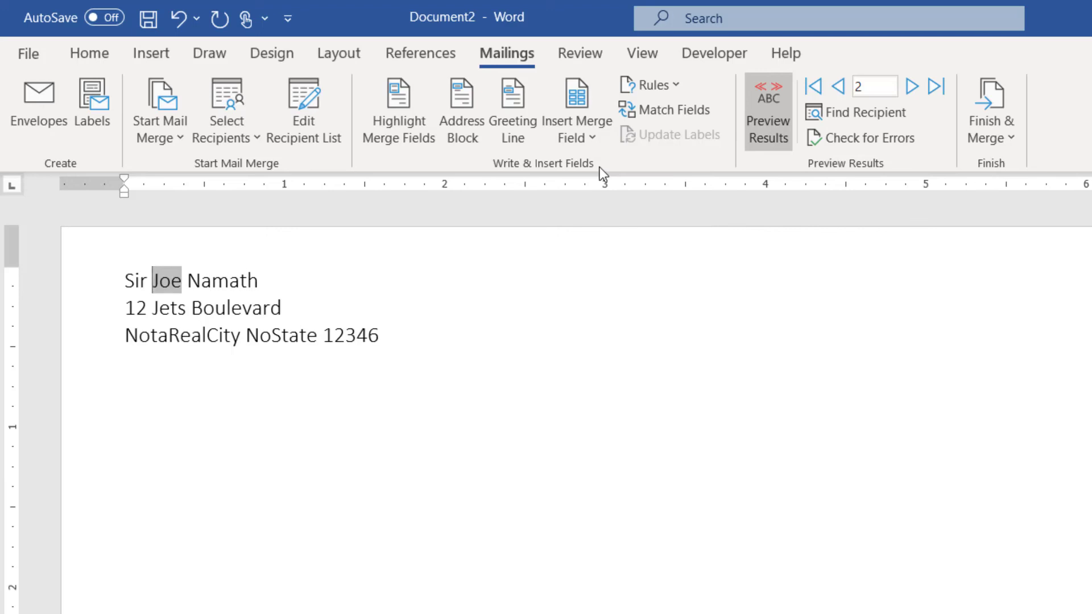
# - Preview the following recipient records up to record 5 to check the title on each envelope
pyautogui.click(912, 86)
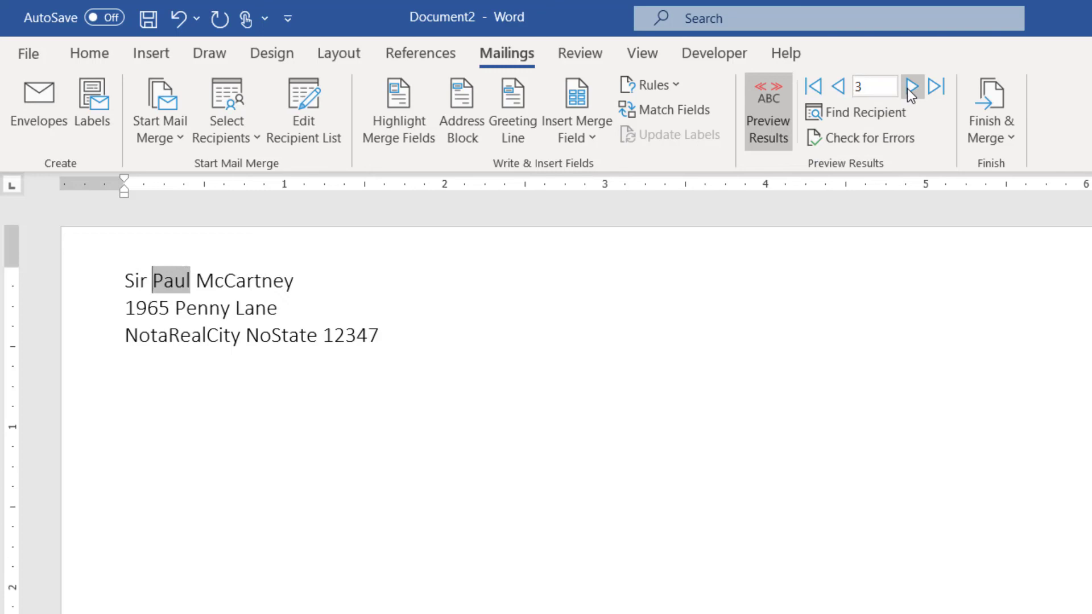
pyautogui.click(910, 87)
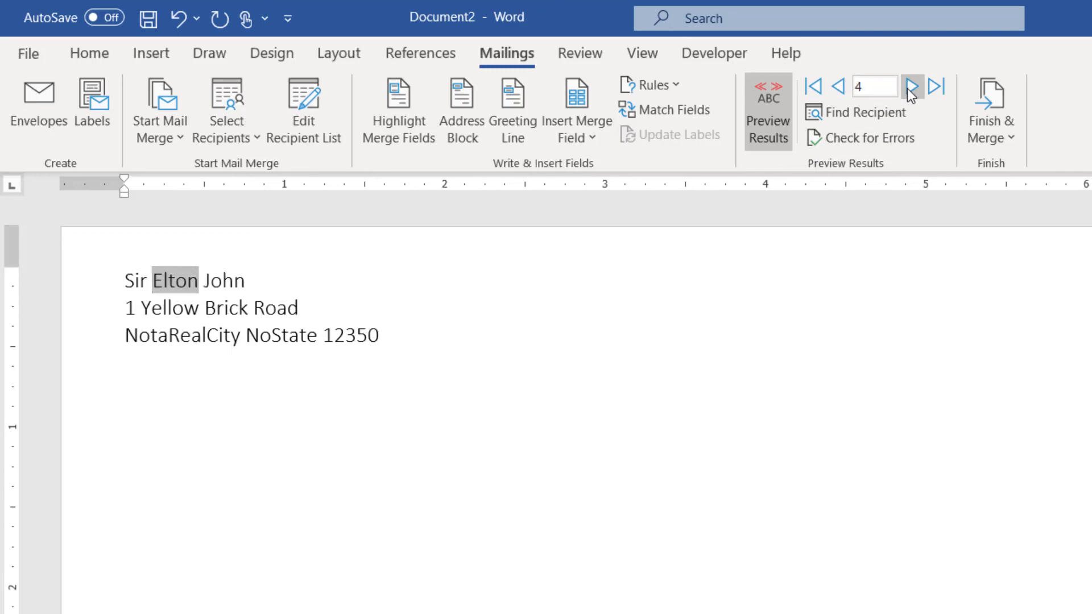
pyautogui.click(910, 87)
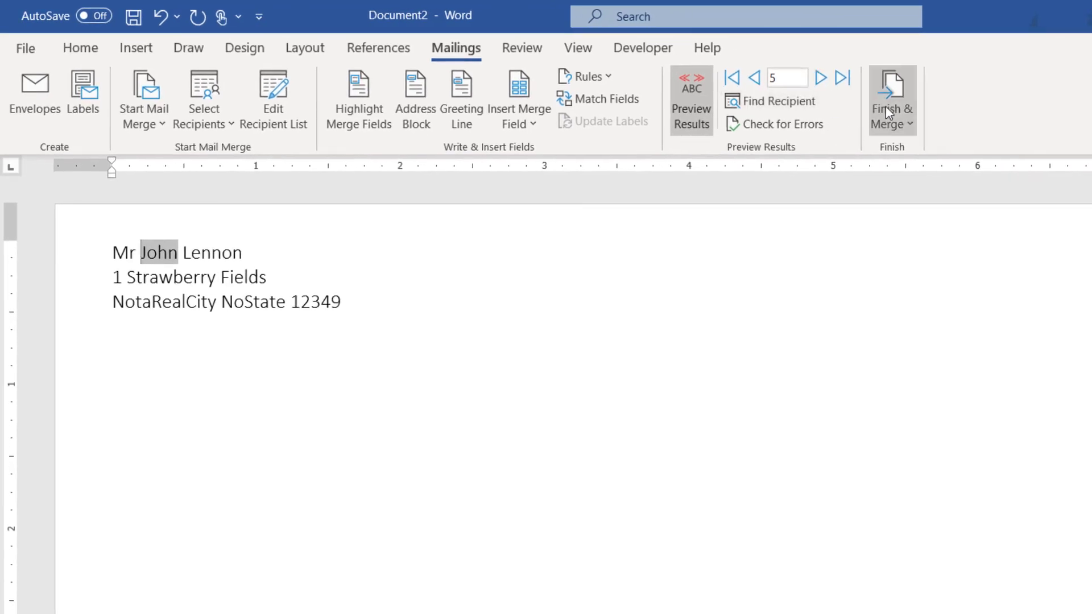
# - Start merging the envelopes to the printer and limit the printed records to the current record
pyautogui.click(886, 108)
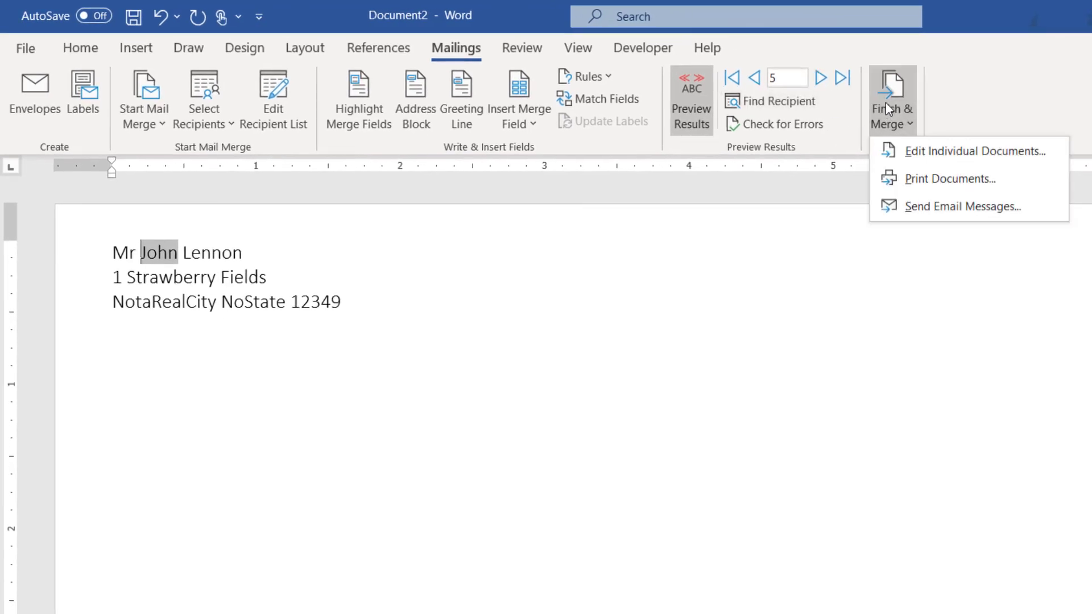
pyautogui.click(954, 179)
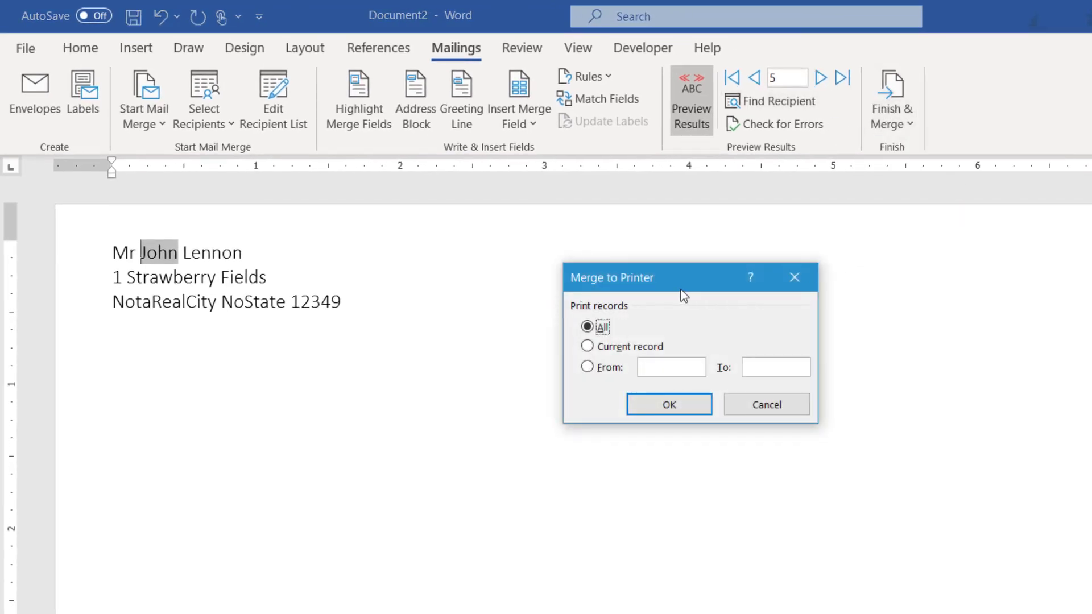
pyautogui.click(588, 346)
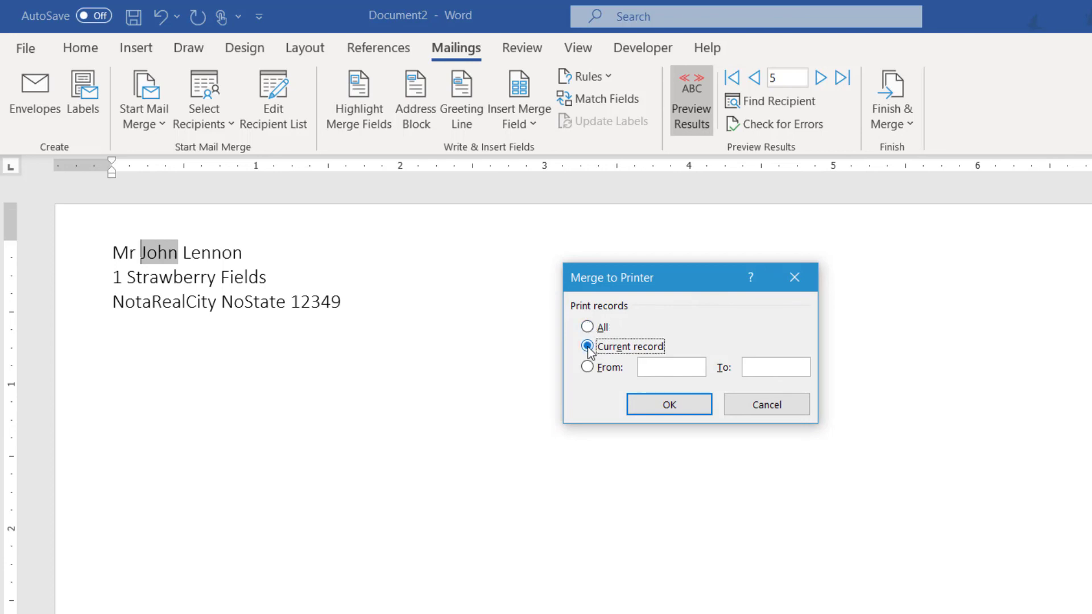